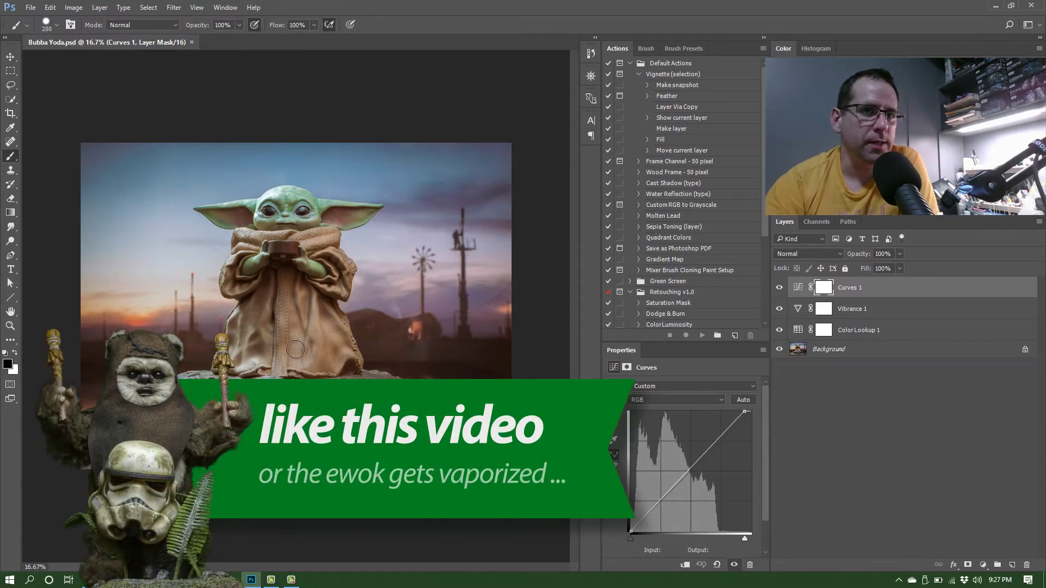
click(11, 57)
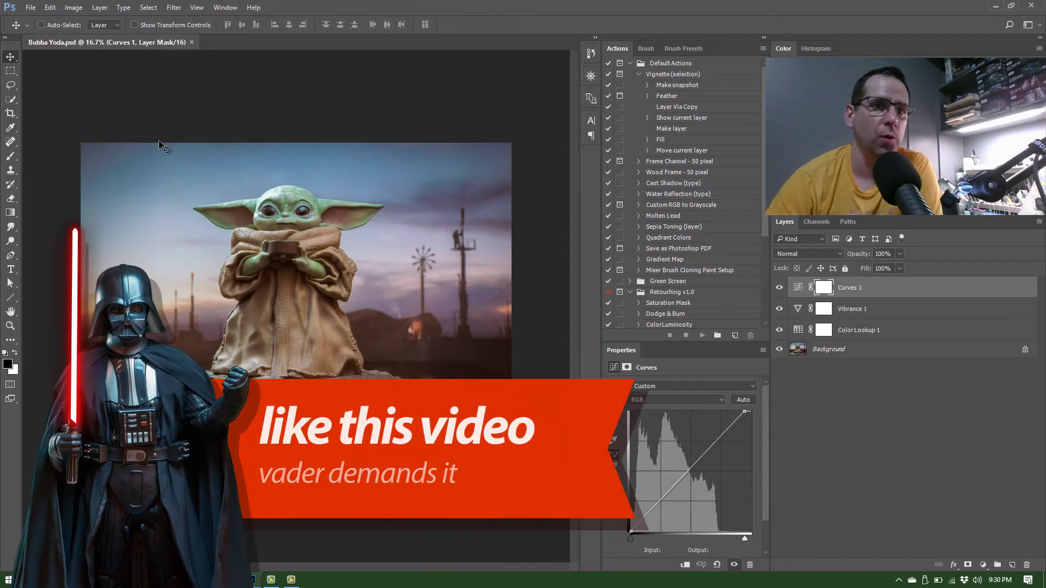
click(174, 8)
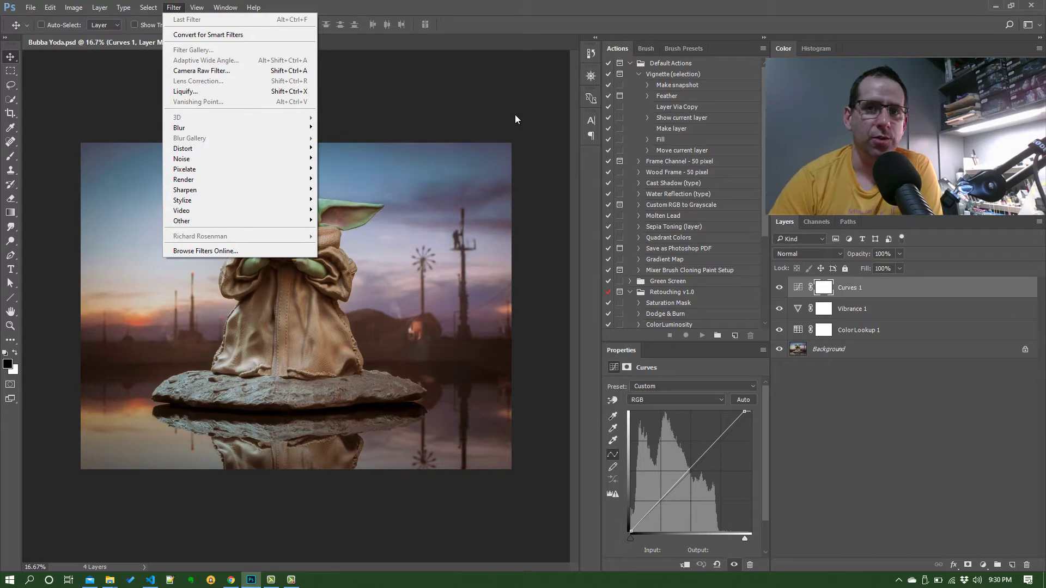
click(529, 25)
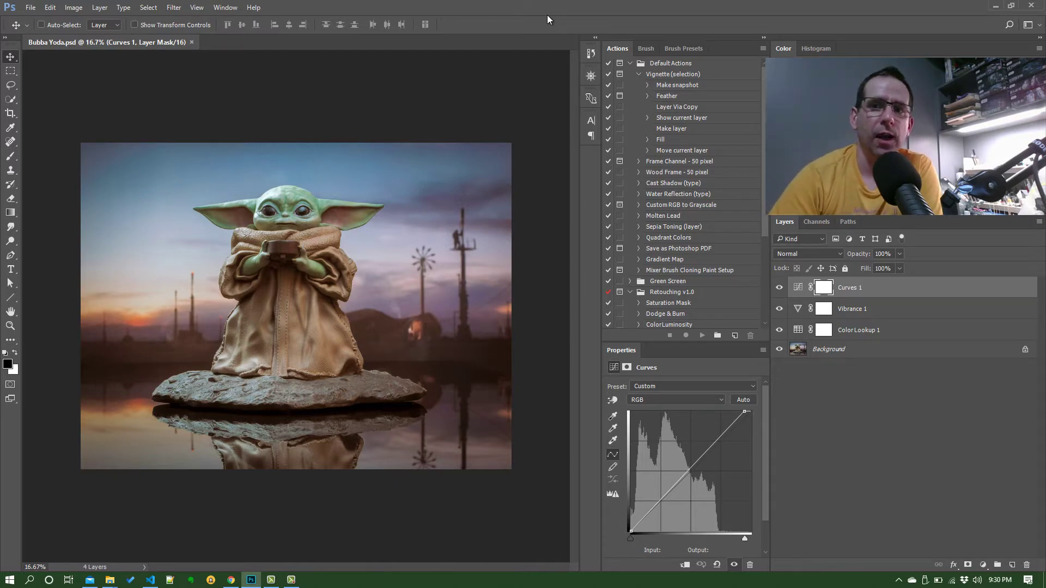
- Collapse Vignette (selection) and Default Actions, and select the Vignette action in Retouching v1.0
click(638, 74)
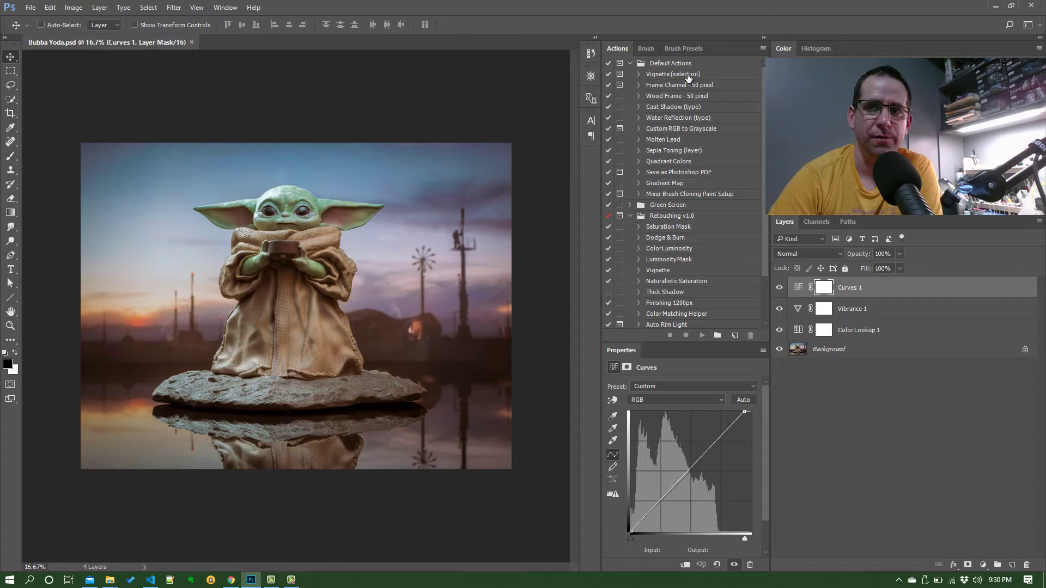
click(630, 63)
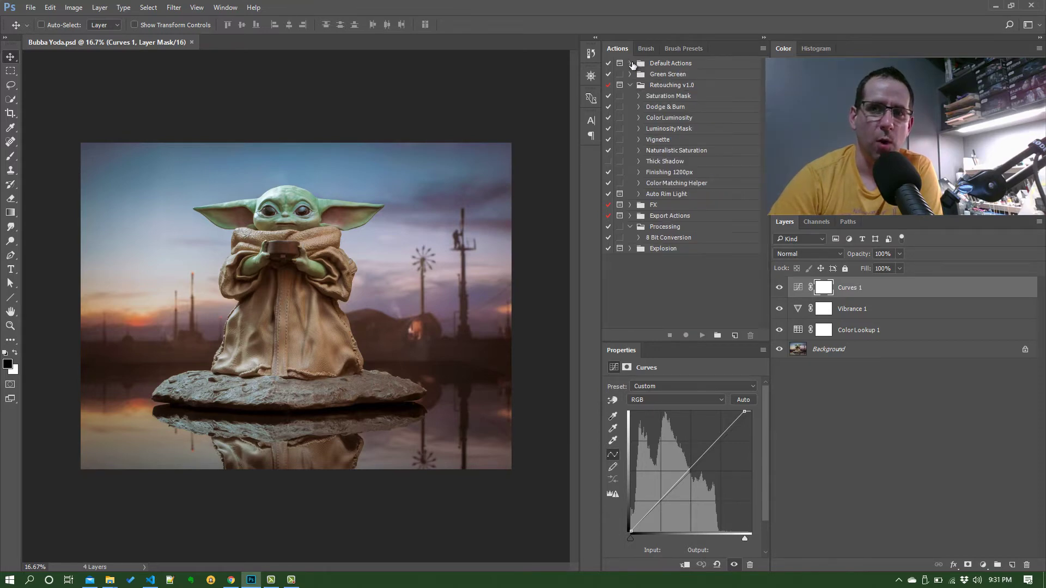
click(676, 143)
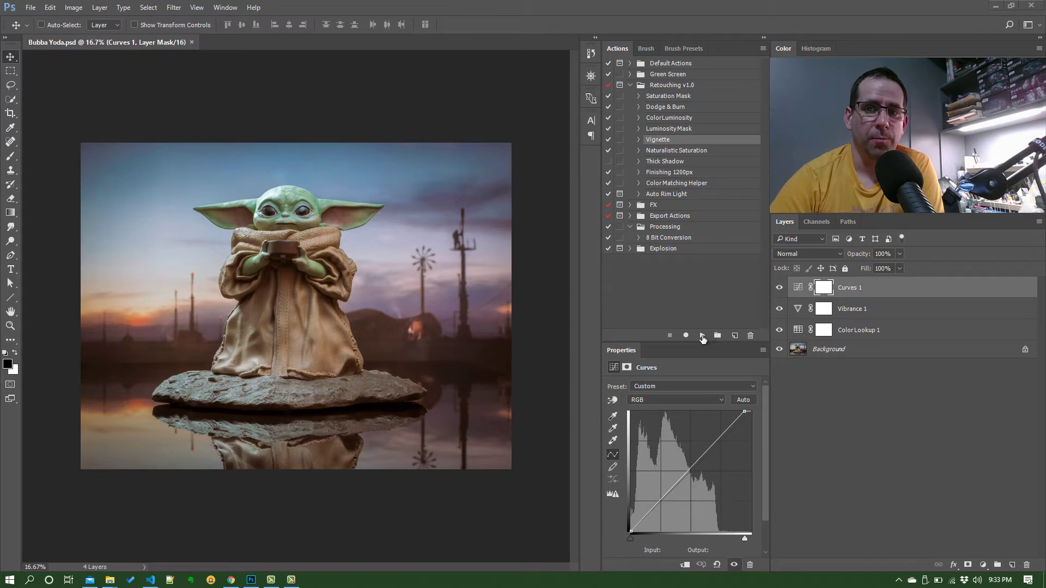
- Run the Vignette action to add a radial gradient-fill layer, then set its fill to 30%
click(702, 336)
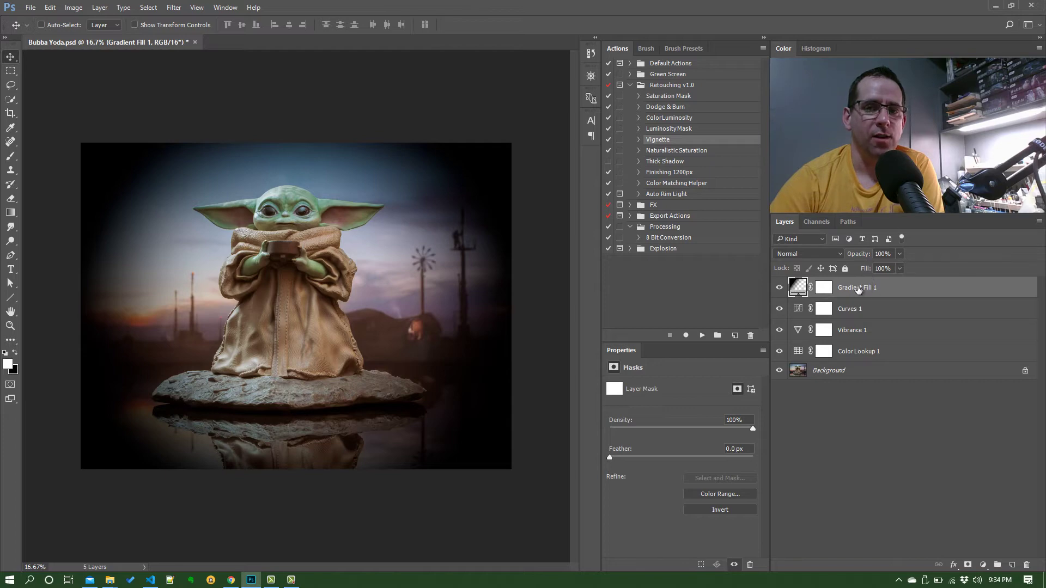
drag(866, 272, 828, 269)
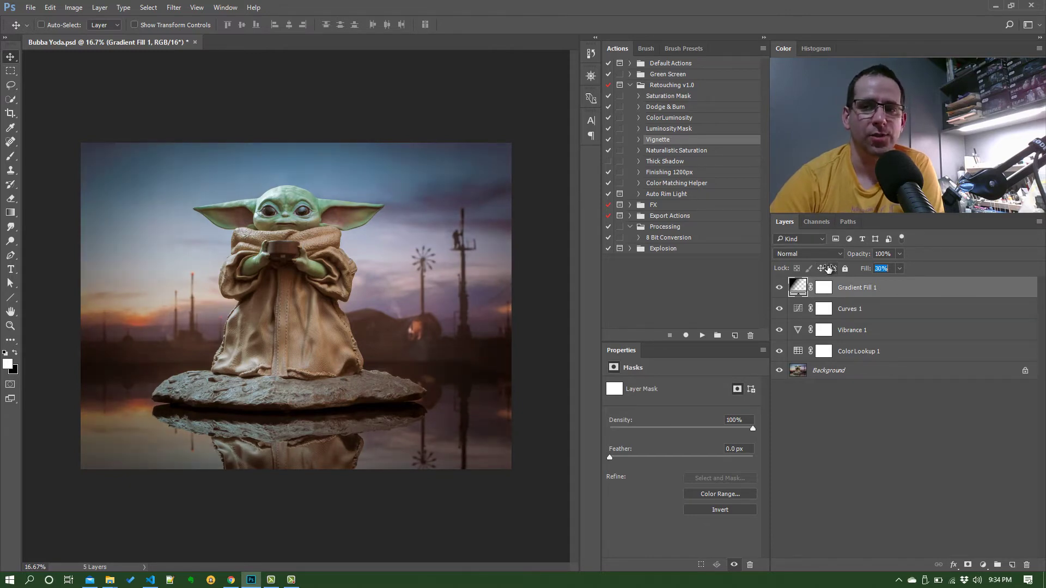
click(853, 274)
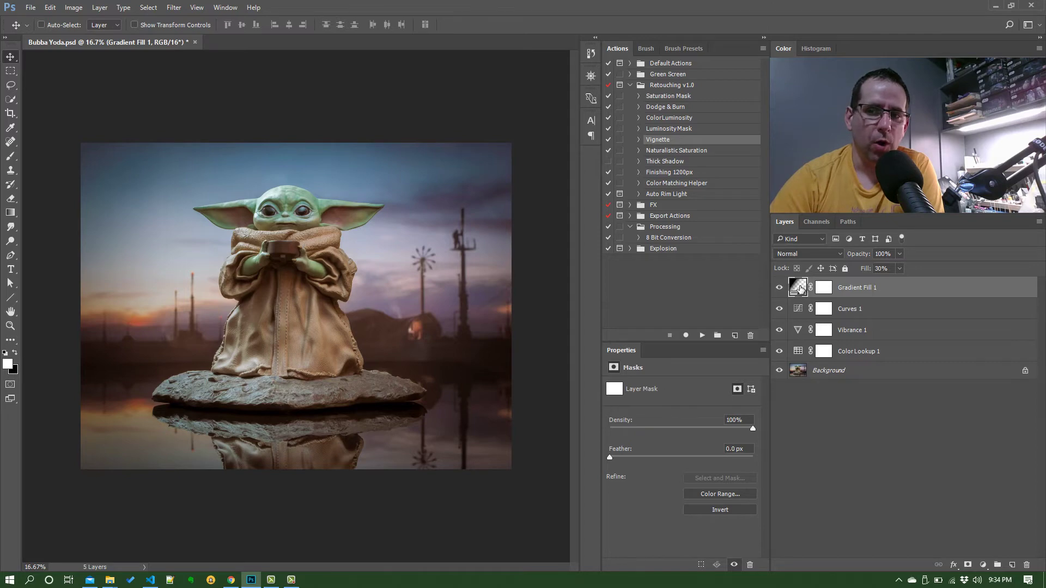
- Review the Gradient Fill settings without changes, then raise Gradient Fill 1's fill to 60%
double_click(798, 287)
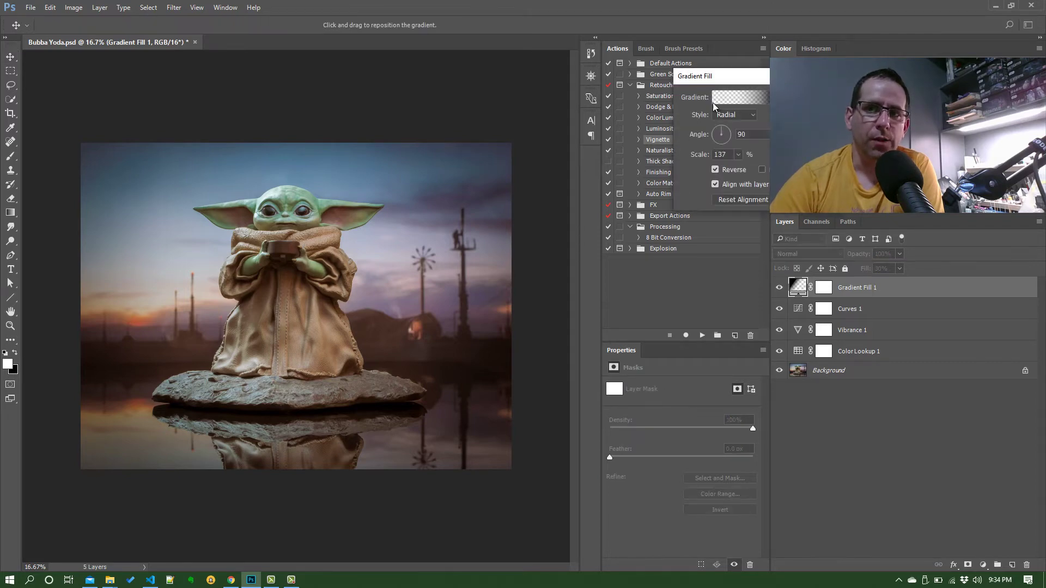
drag(723, 78, 639, 98)
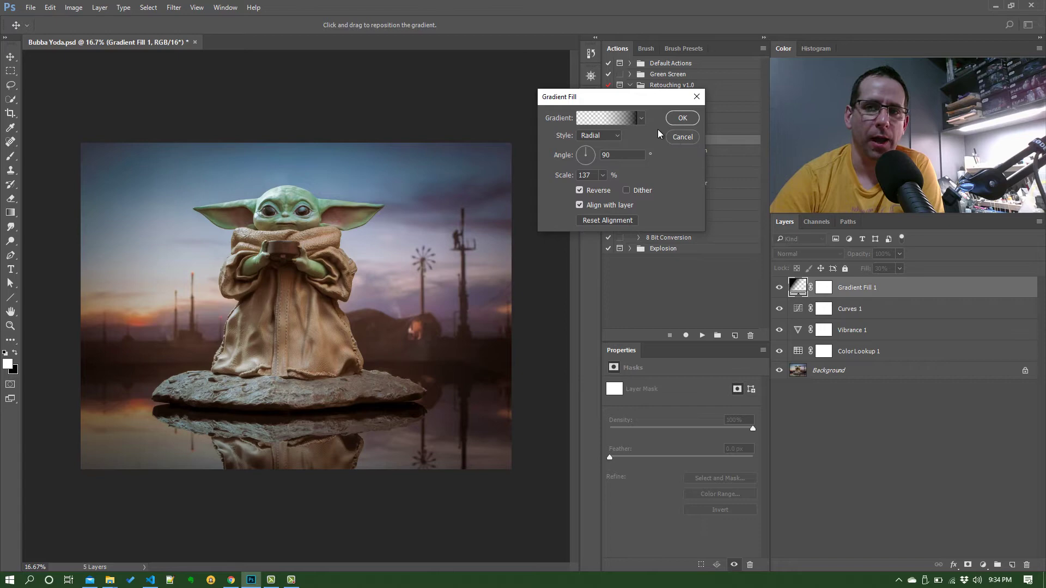
click(685, 138)
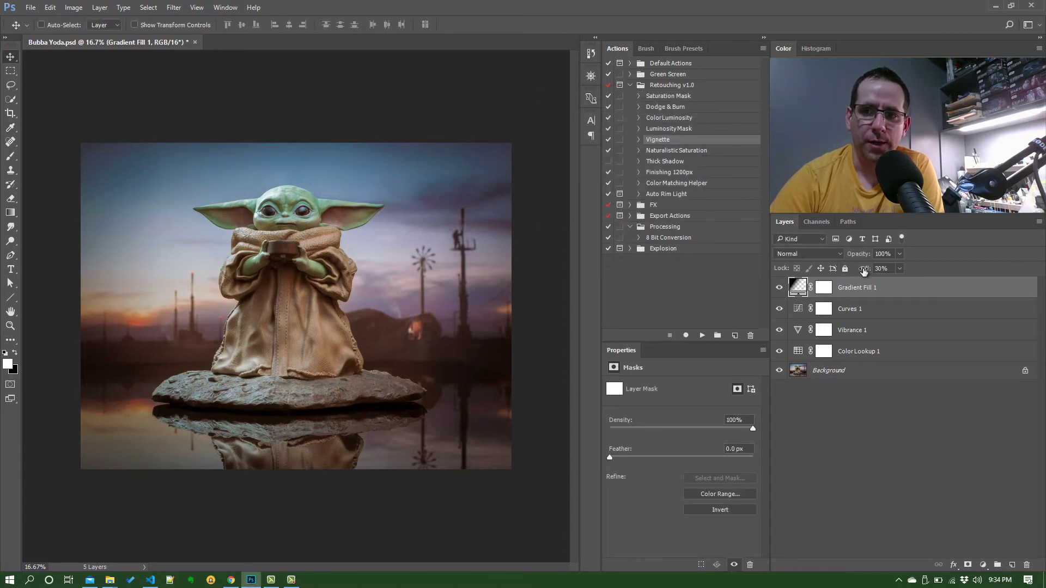
drag(863, 271, 882, 274)
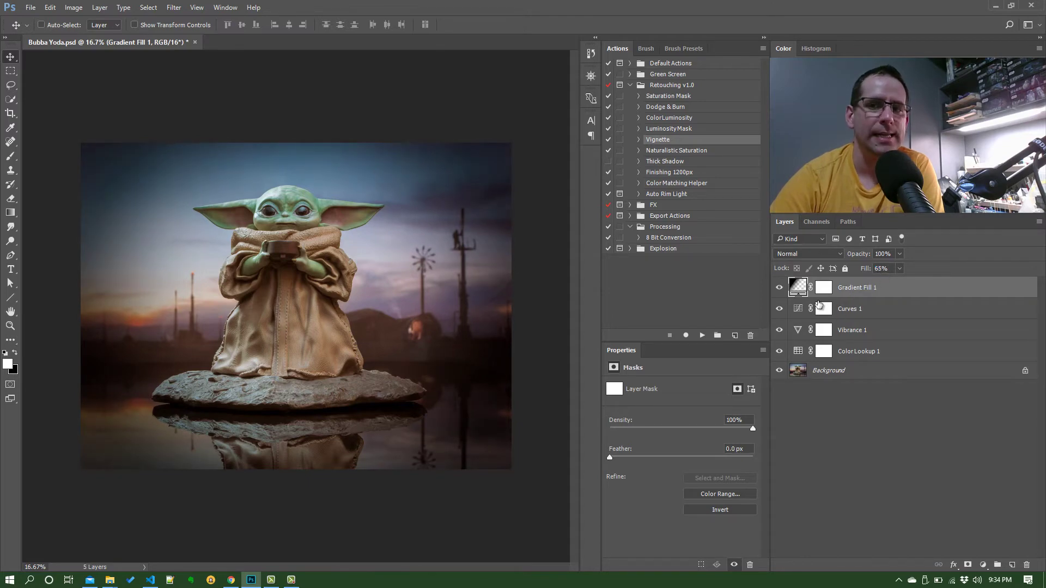
drag(867, 275, 864, 275)
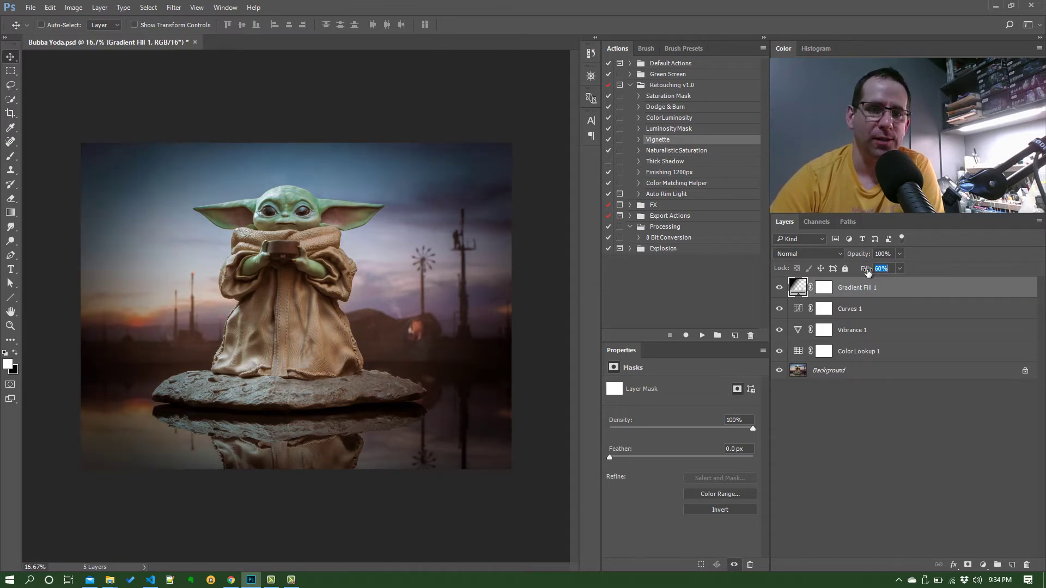
- Set the vignette's reversed radial gradient at 90° angle to 155% scale
double_click(798, 289)
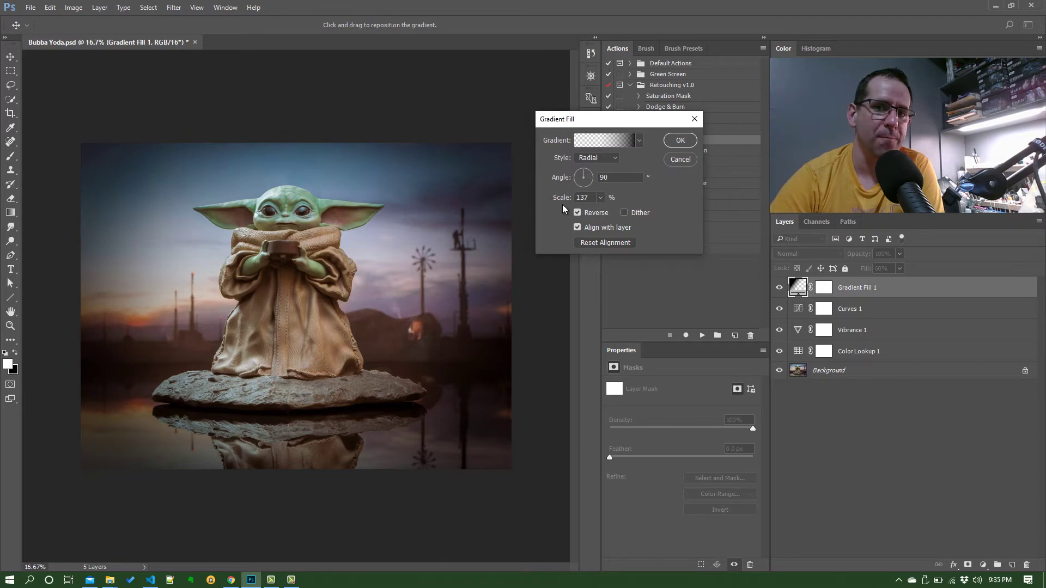
drag(563, 199, 544, 200)
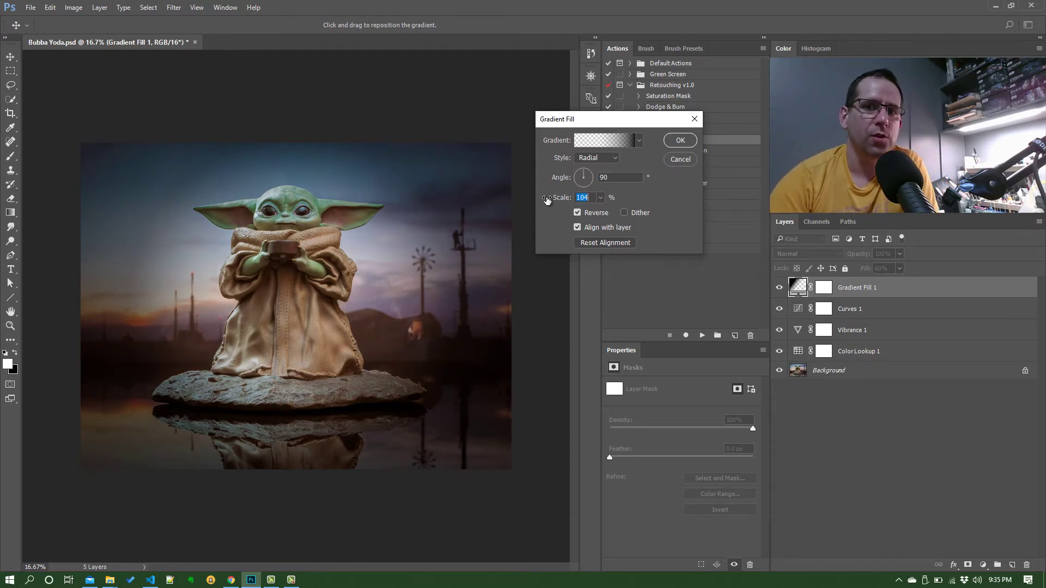
drag(548, 199, 571, 203)
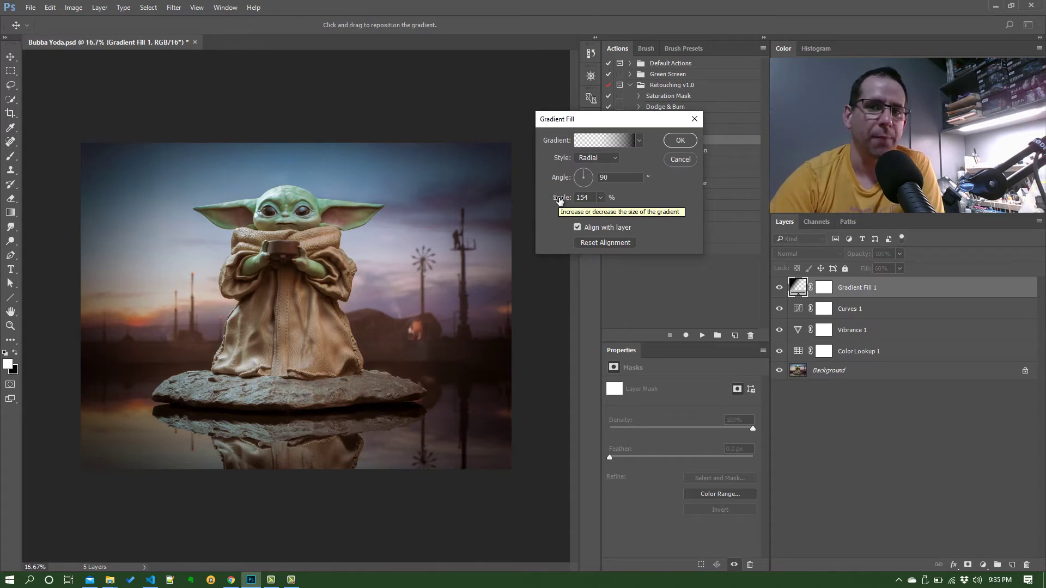
drag(560, 200, 554, 200)
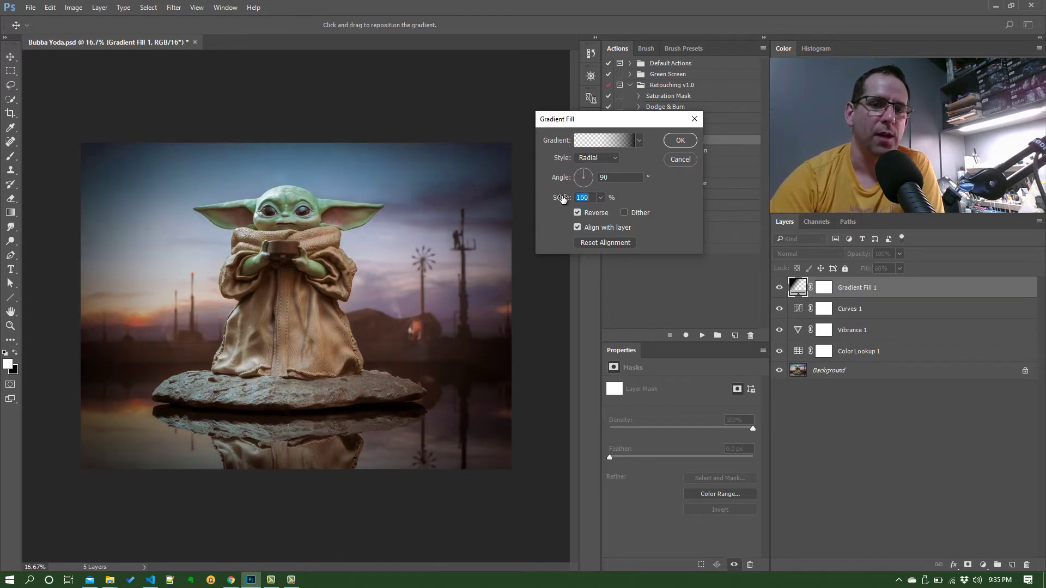
drag(562, 198, 560, 199)
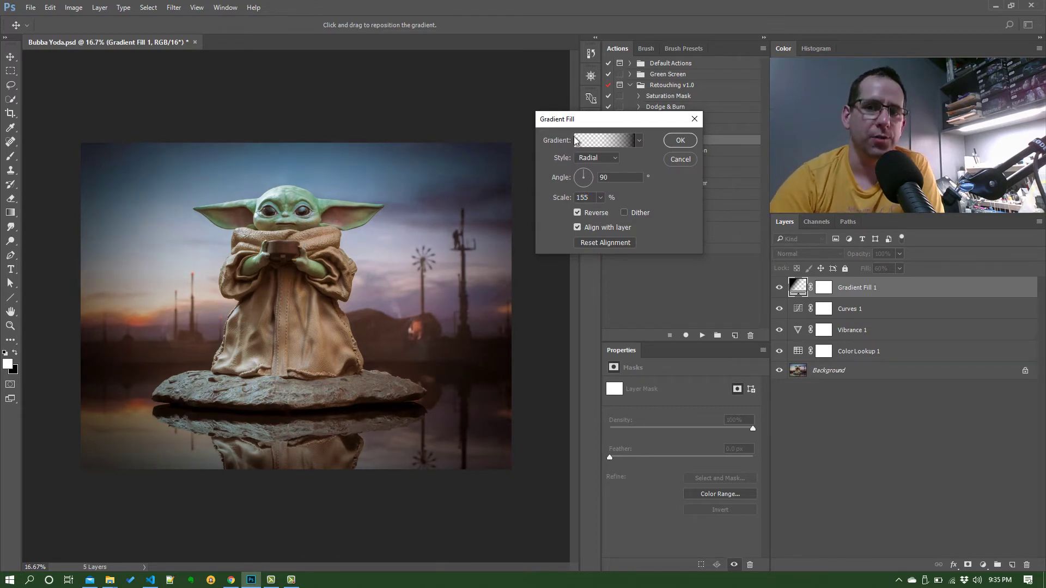
- Move the vignette gradient's transparency stop from 61% to 47% location
click(611, 142)
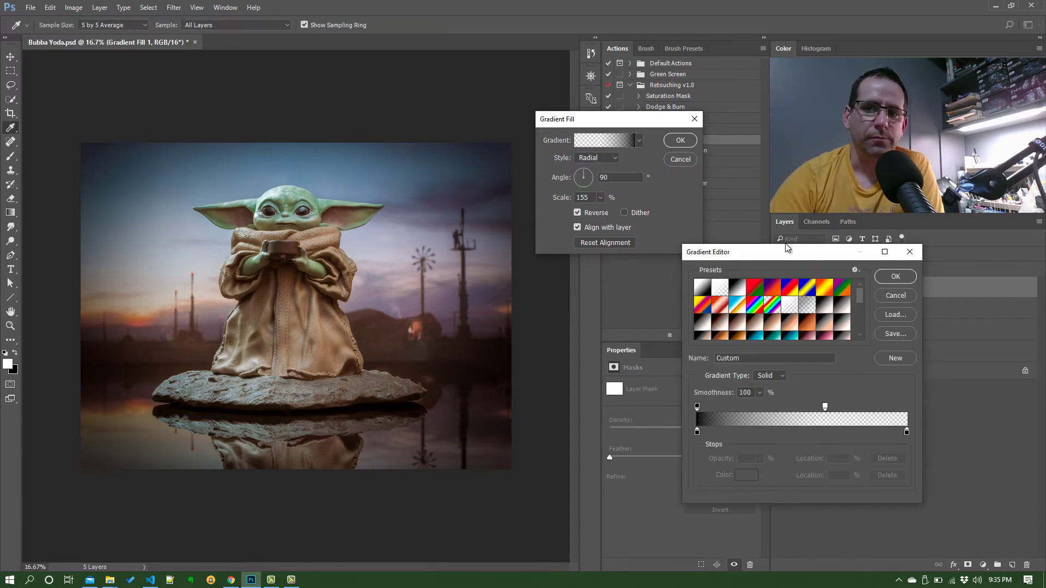
drag(792, 256, 637, 122)
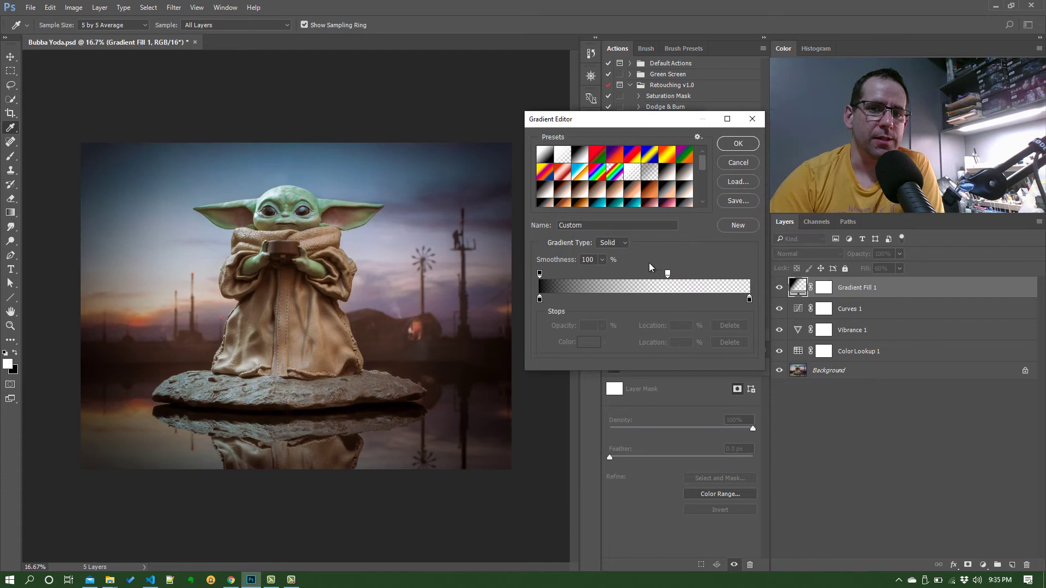
click(539, 299)
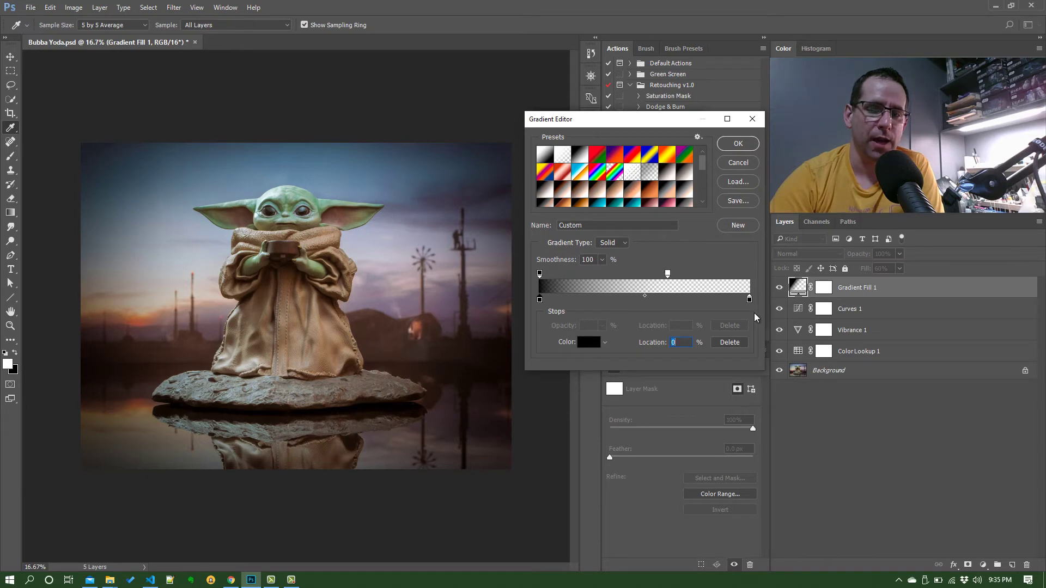
click(668, 274)
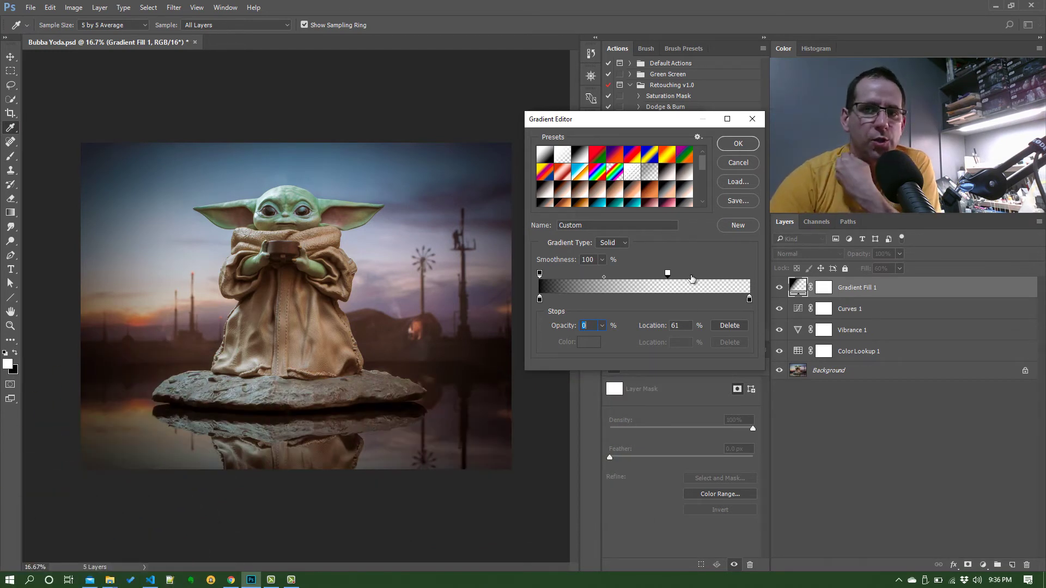
drag(668, 277, 638, 274)
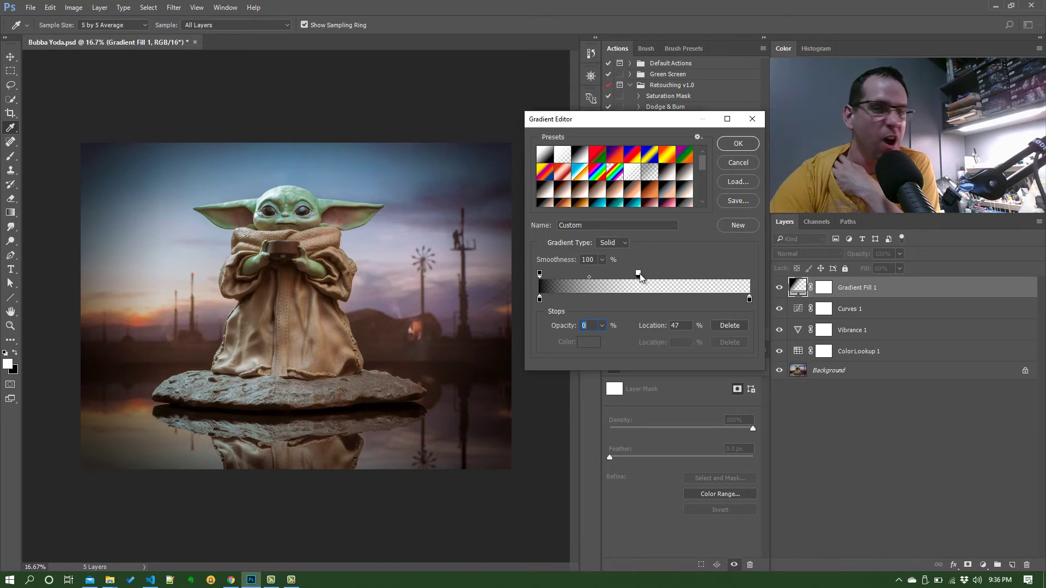
drag(641, 277, 650, 278)
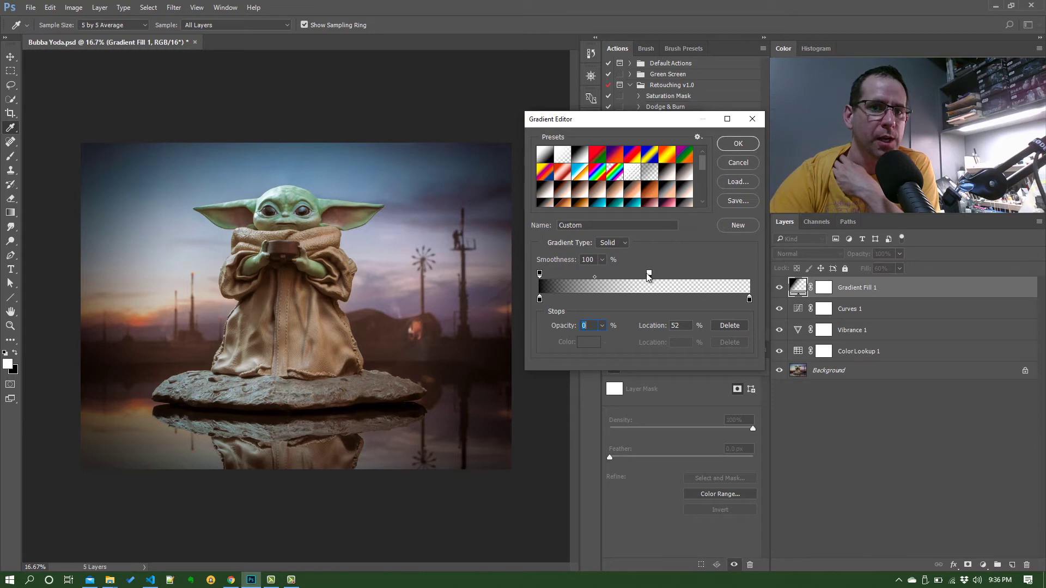
drag(648, 276, 642, 279)
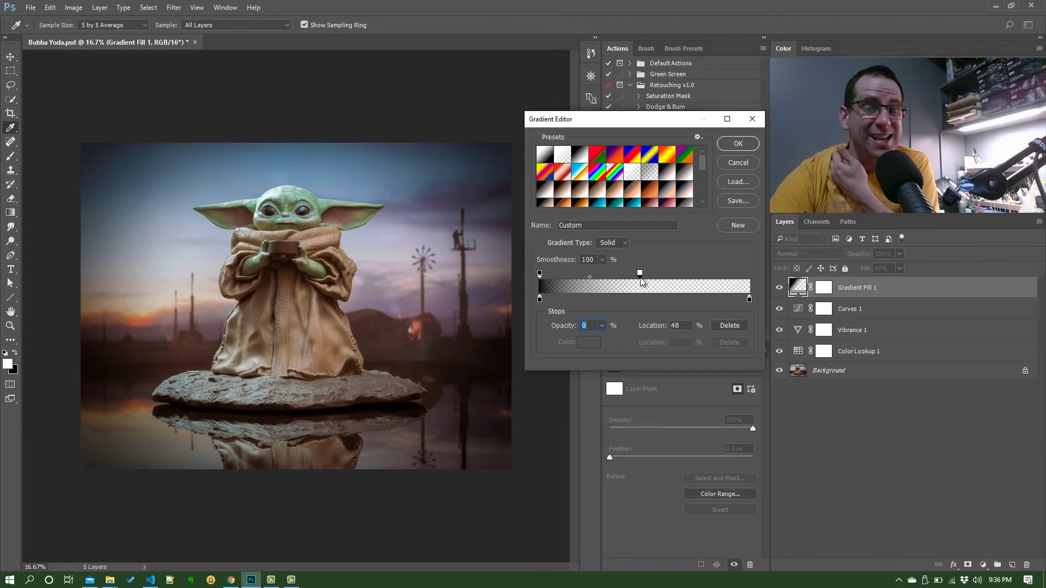
- Commit the edited gradient fill settings and turn Vibrance 1 back on
click(733, 145)
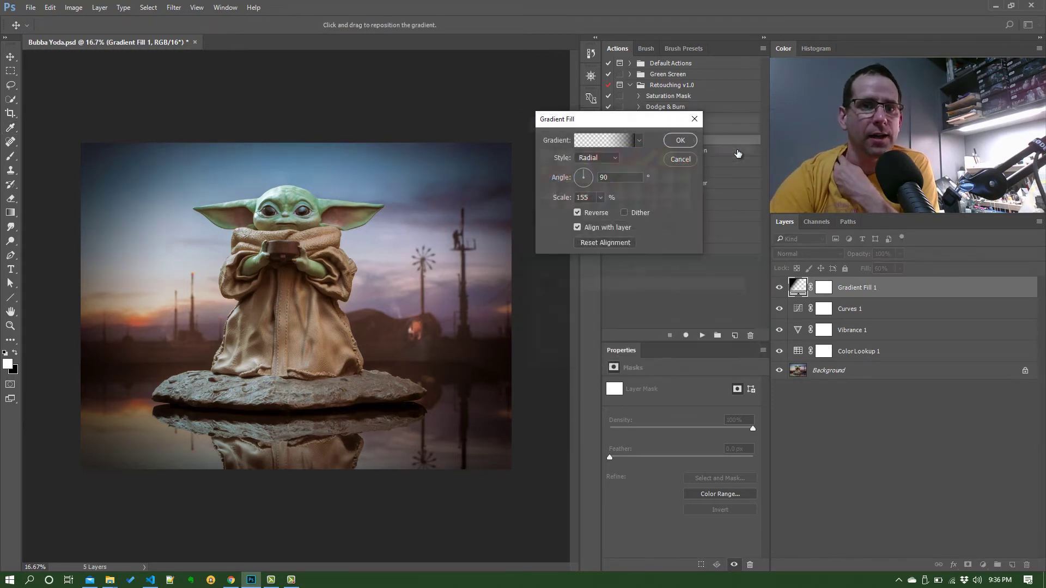
click(680, 140)
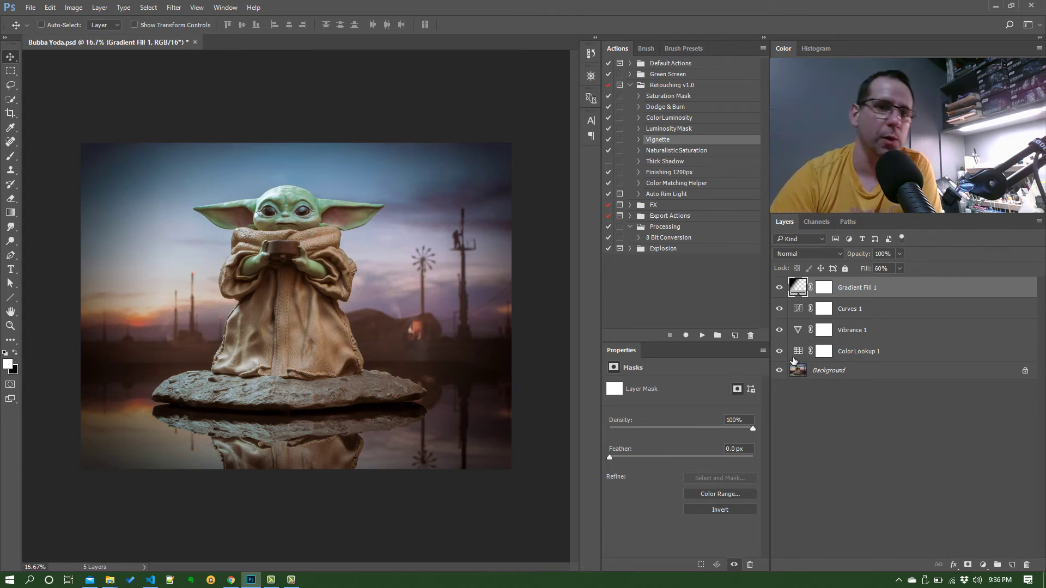
click(779, 331)
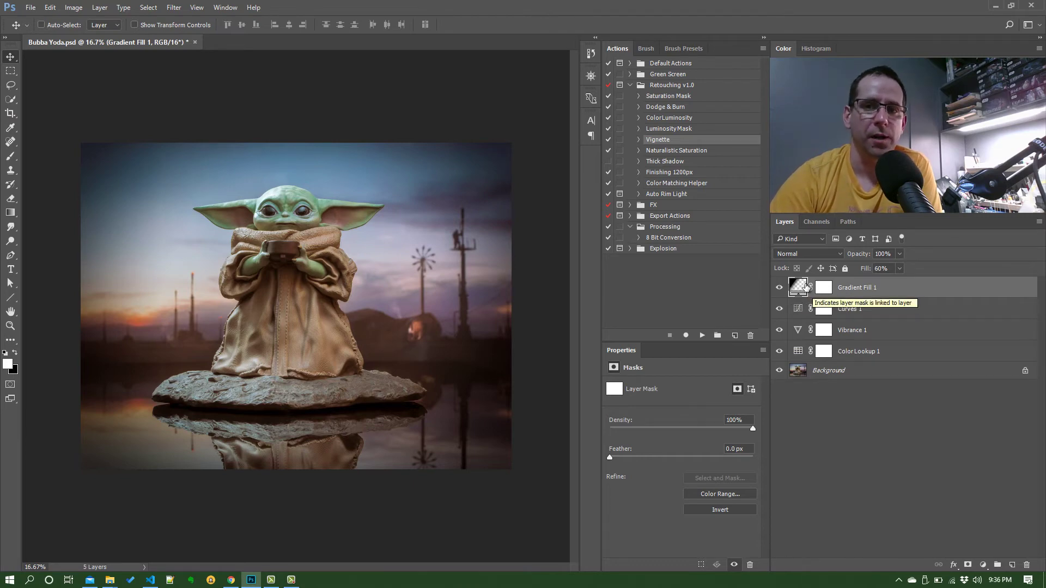
double_click(797, 288)
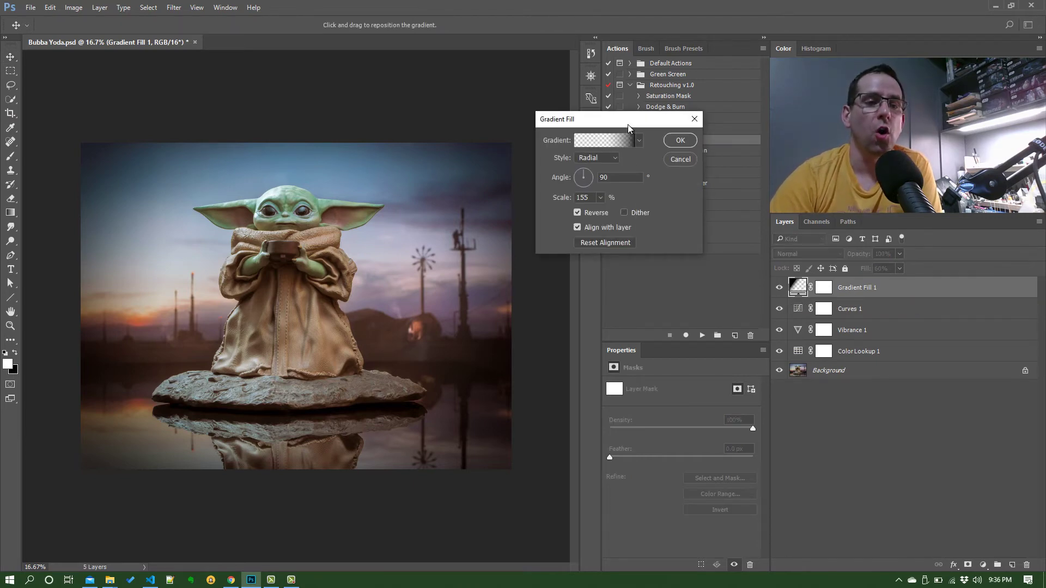
drag(627, 121, 588, 151)
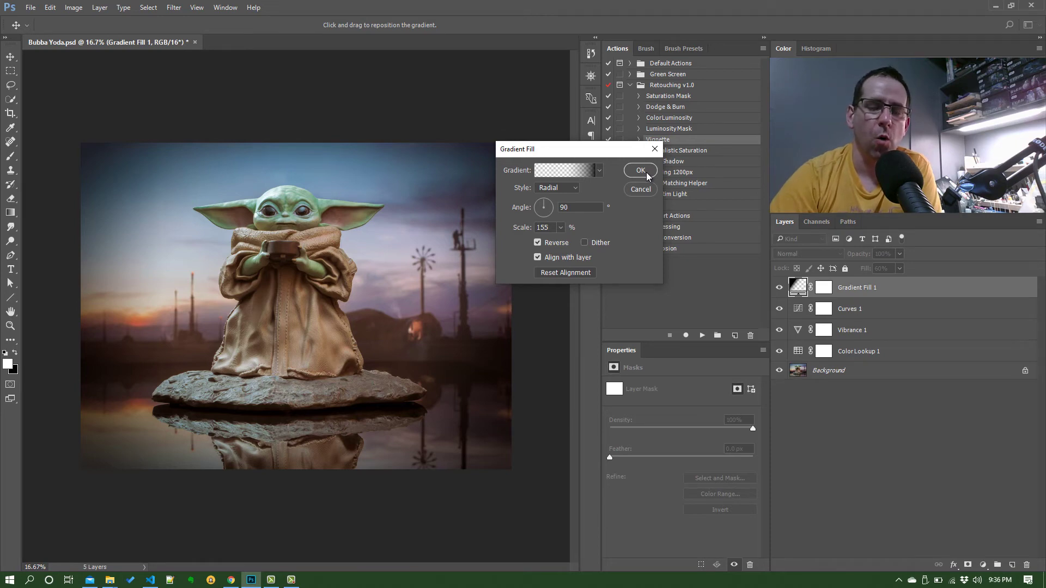
click(649, 193)
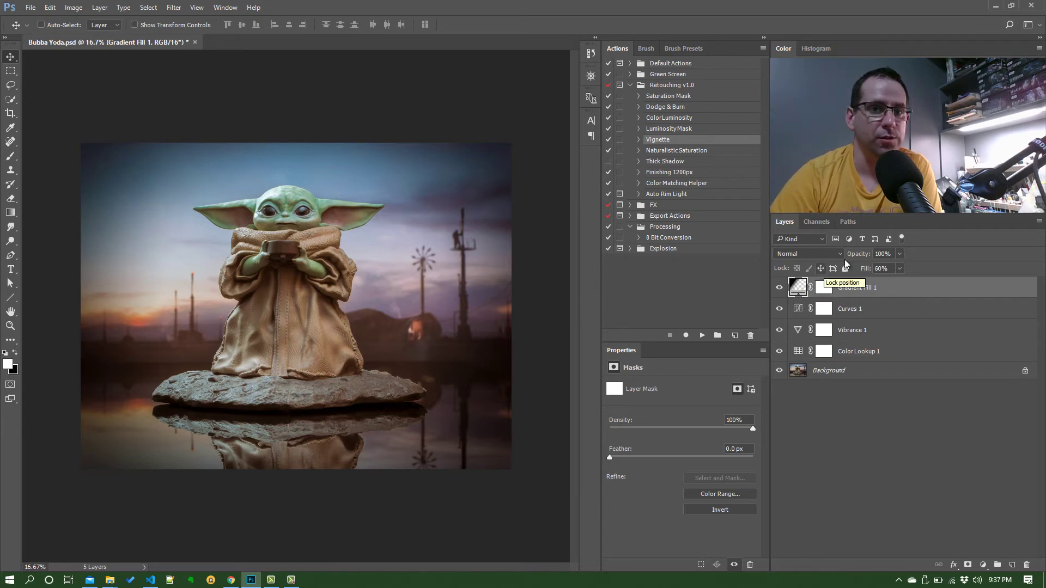
- Try Multiply and Pin Light blending on the vignette layer, then return it to Normal
drag(862, 268, 875, 252)
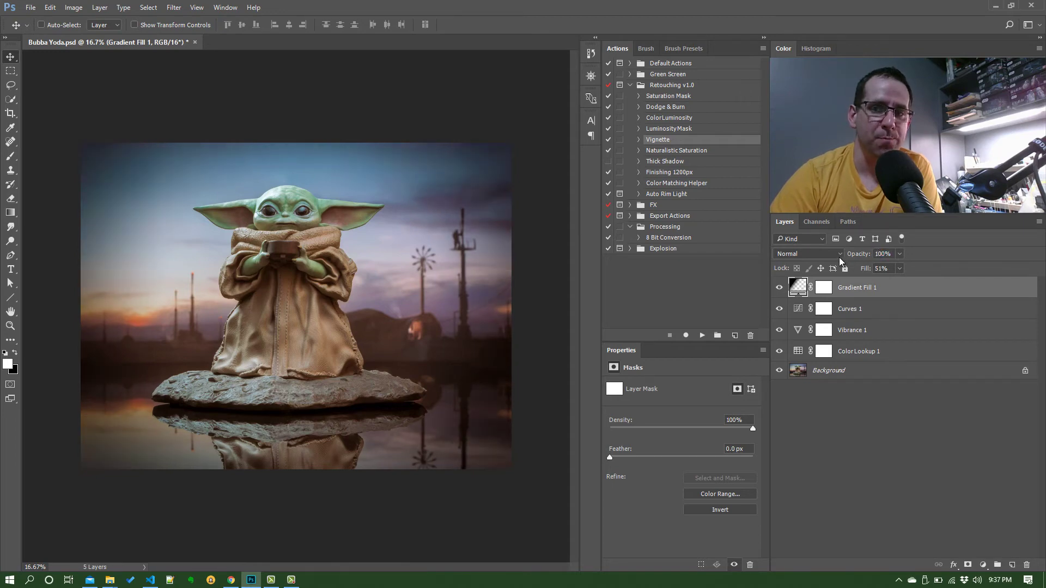
click(831, 255)
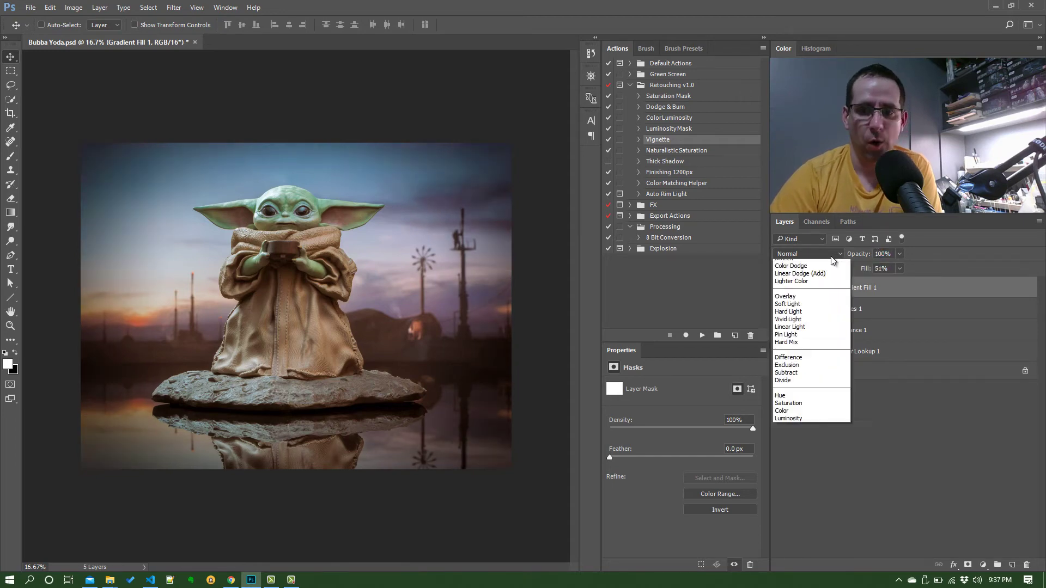
click(822, 294)
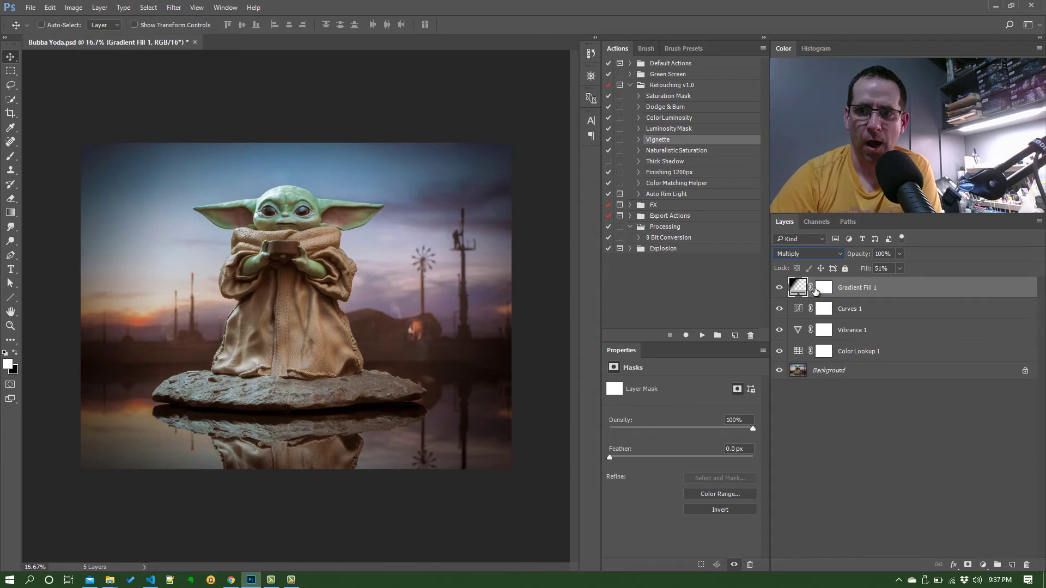
click(816, 254)
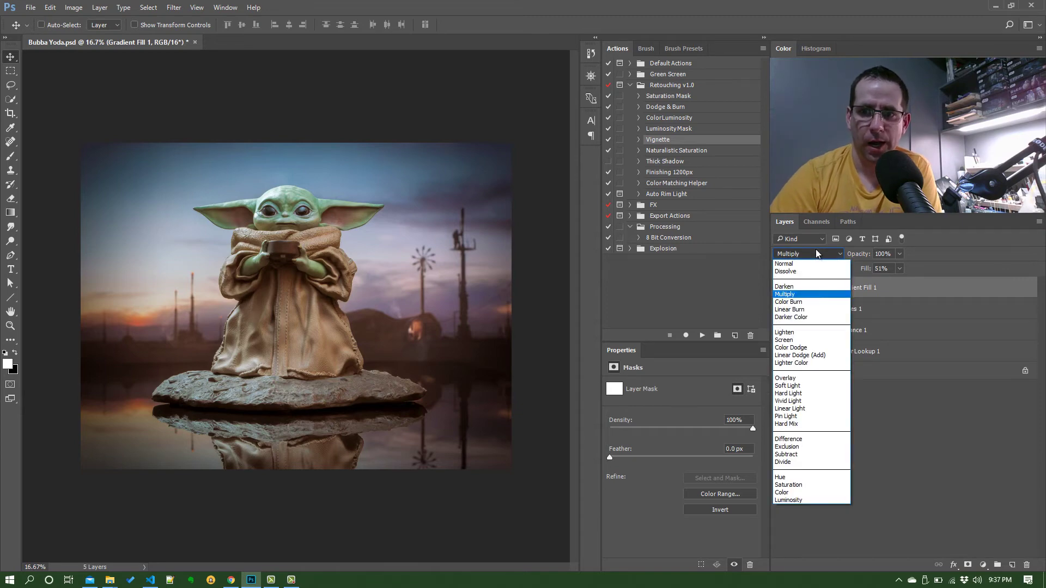
click(806, 416)
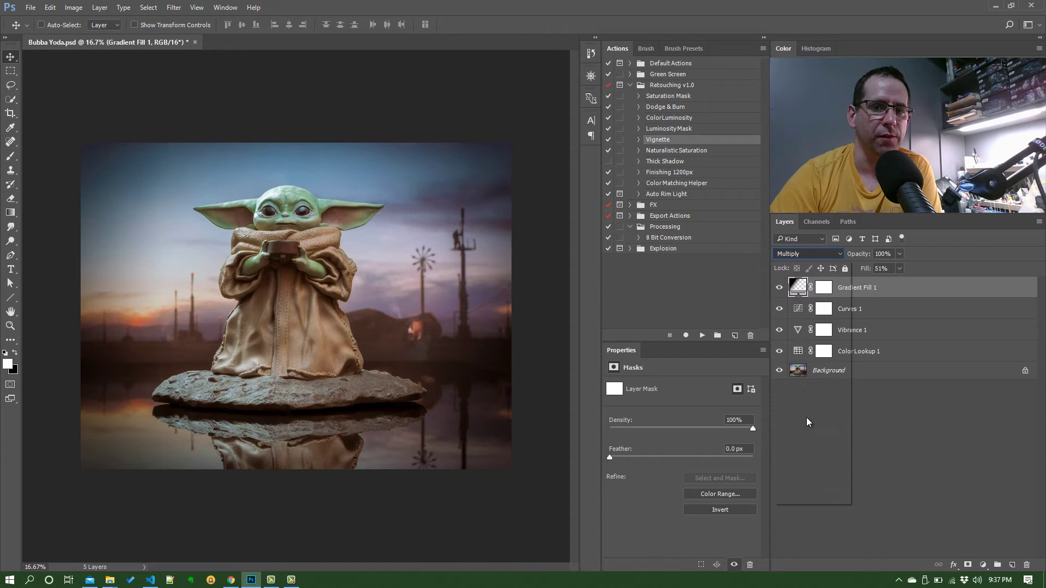
click(829, 253)
click(821, 265)
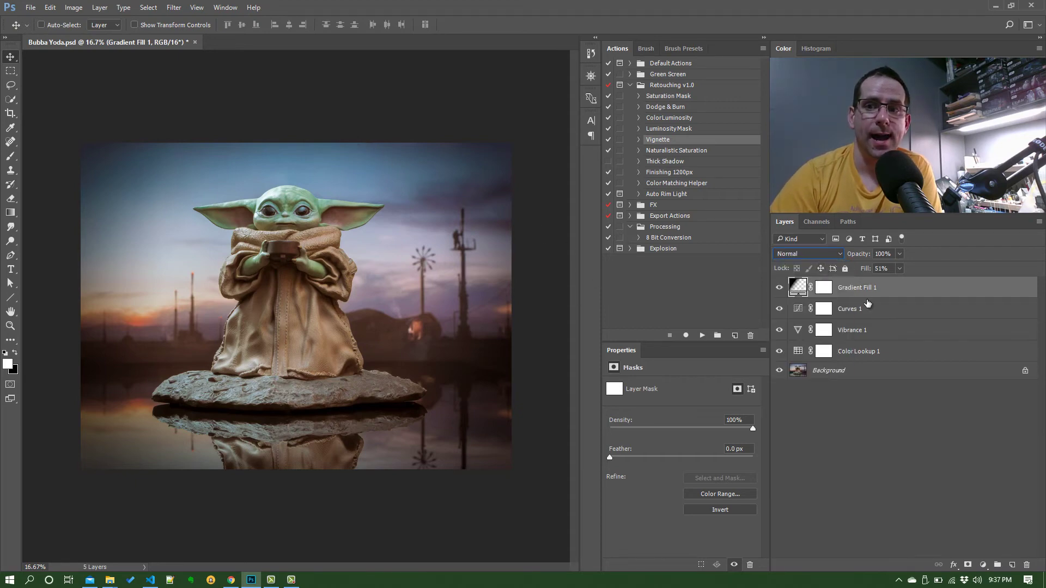
- Set Gradient Fill 1's fill to 71%
click(881, 268)
text(71)
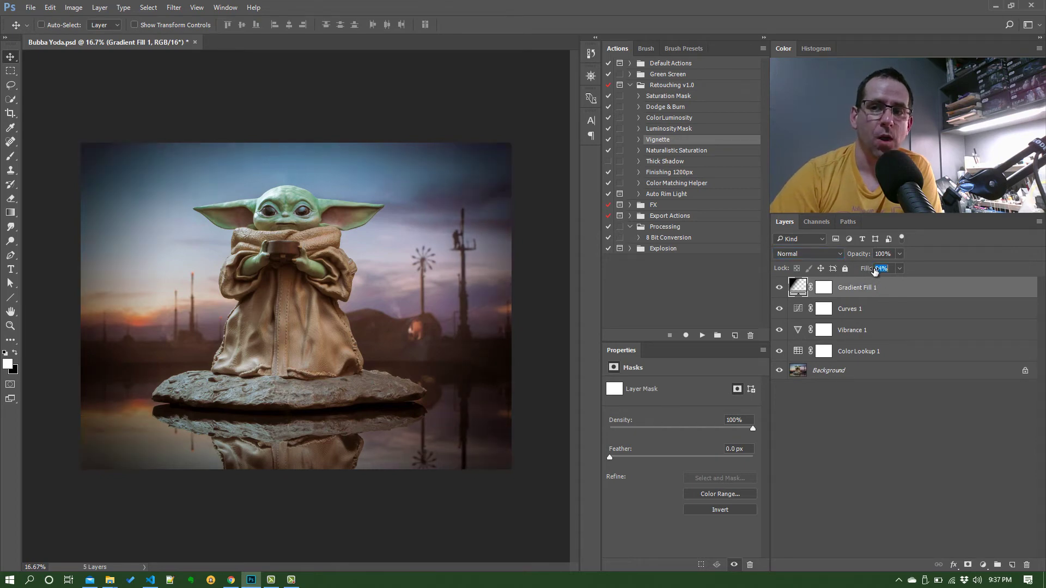
key(Return)
- Split the Blend If Underlying Layer white slider to 134/255 so highlights escape the vignette
right_click(853, 289)
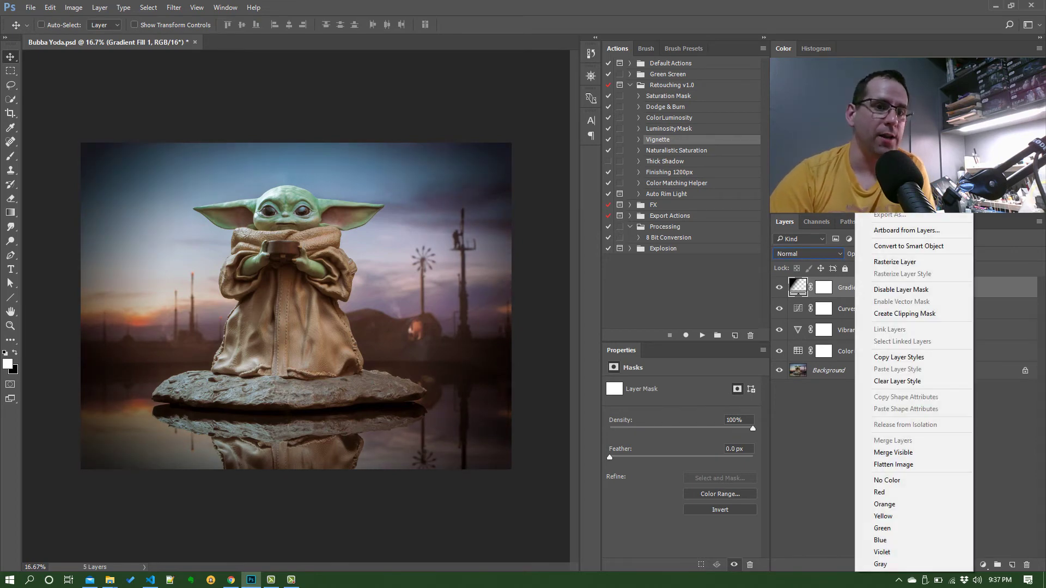
key(Escape)
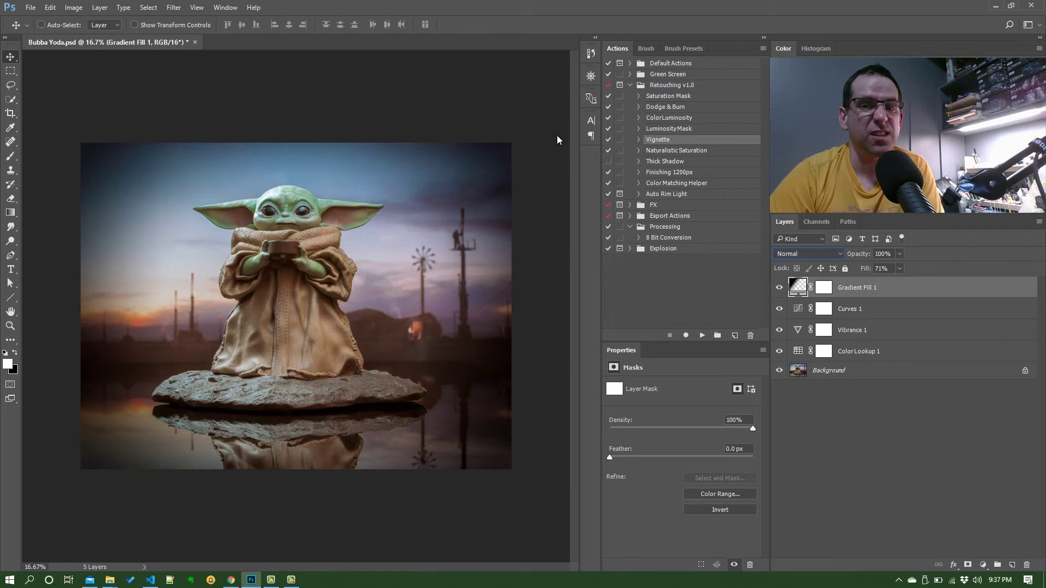
key(h)
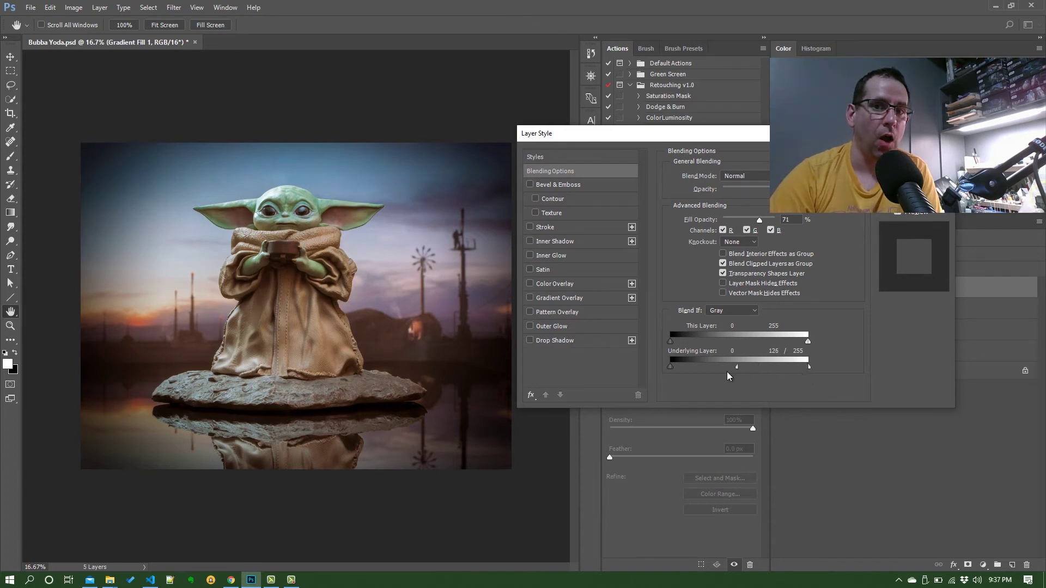
drag(712, 372, 731, 368)
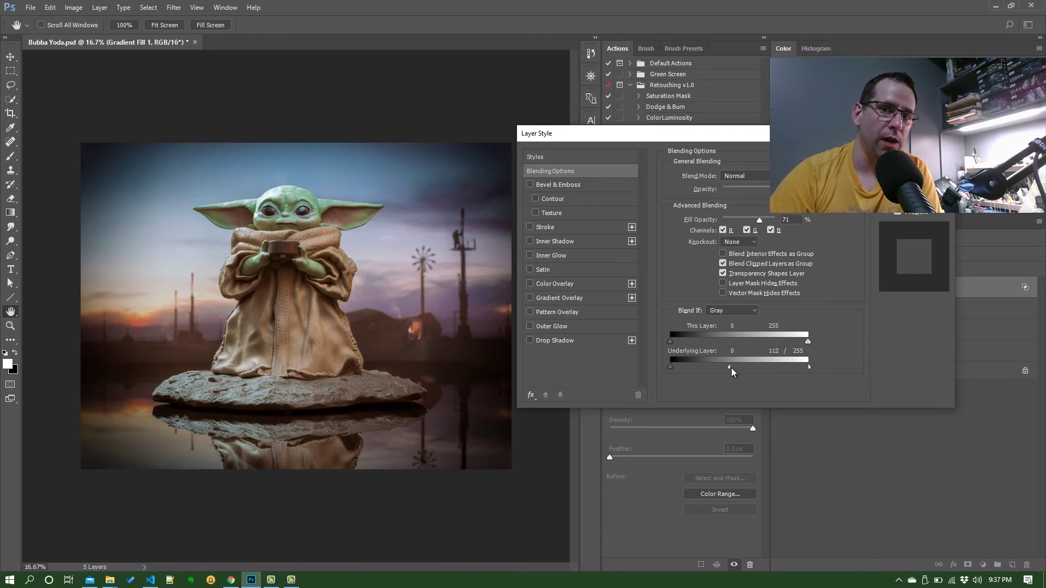
drag(656, 132, 680, 106)
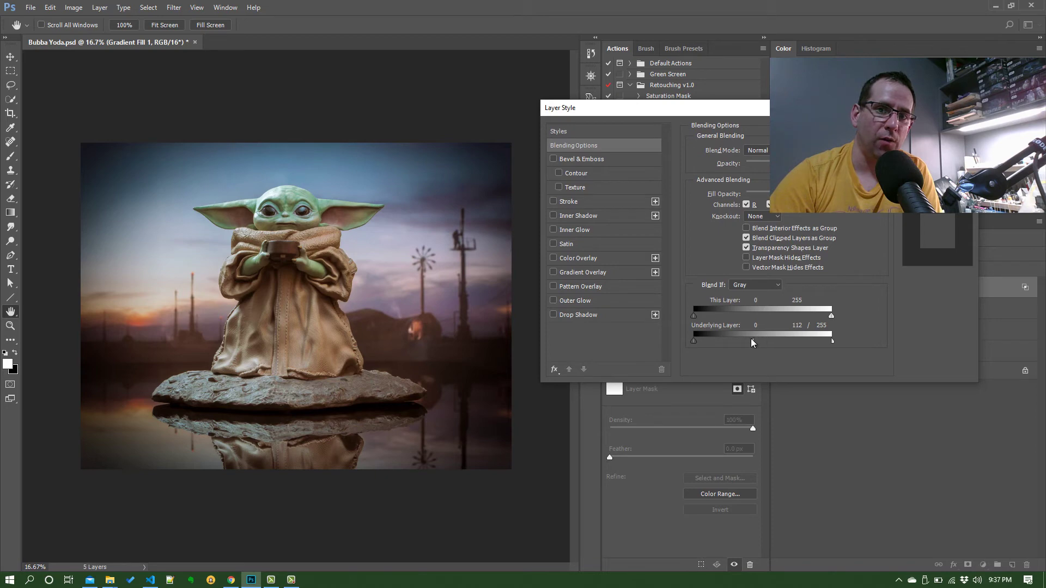
drag(816, 345, 758, 349)
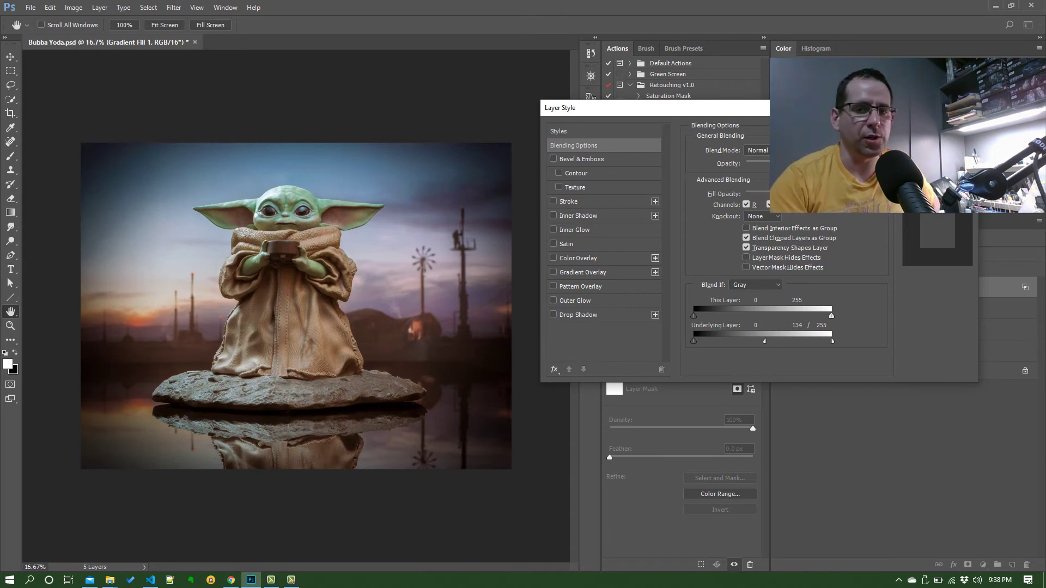
key(Return)
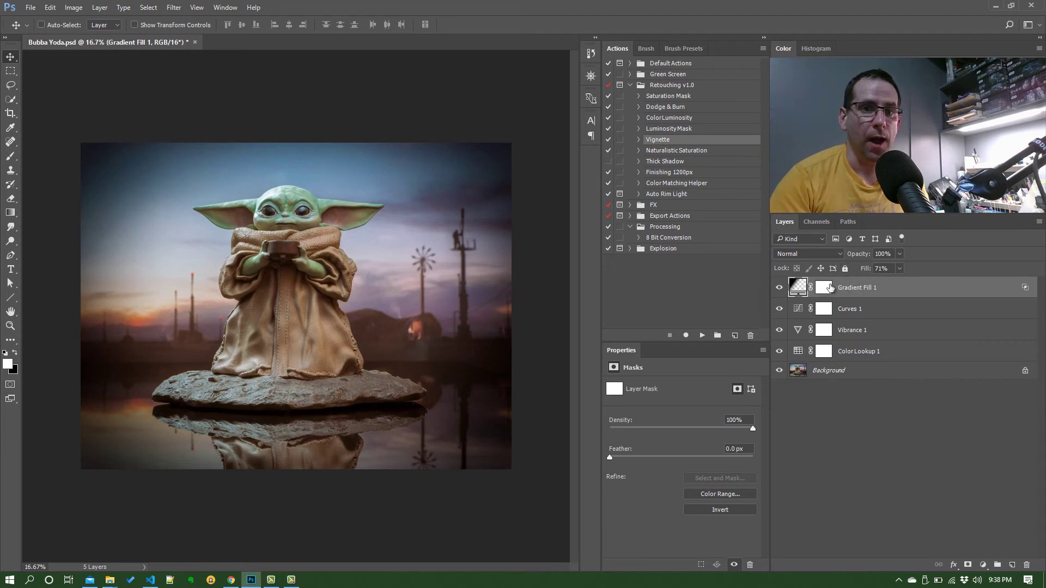
- Toggle Gradient Fill 1 off and on to compare, then lower its fill to 62%
click(778, 287)
click(779, 287)
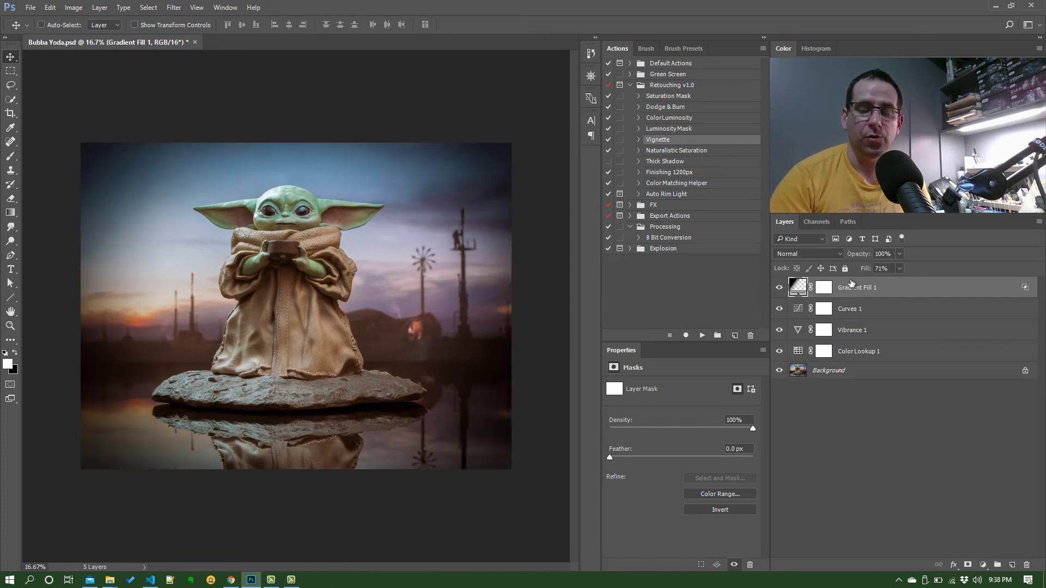
drag(869, 270, 863, 274)
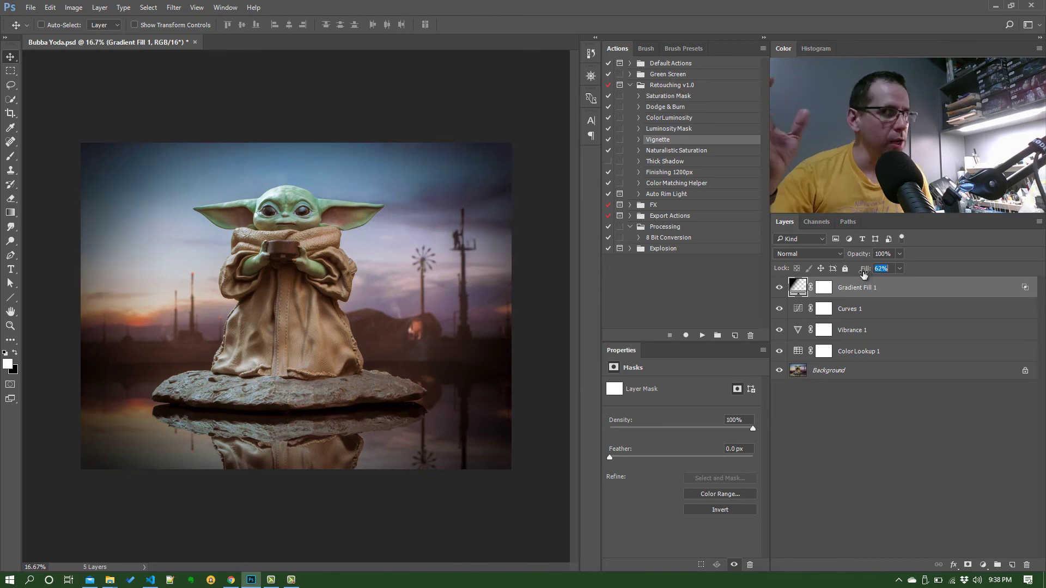
click(690, 270)
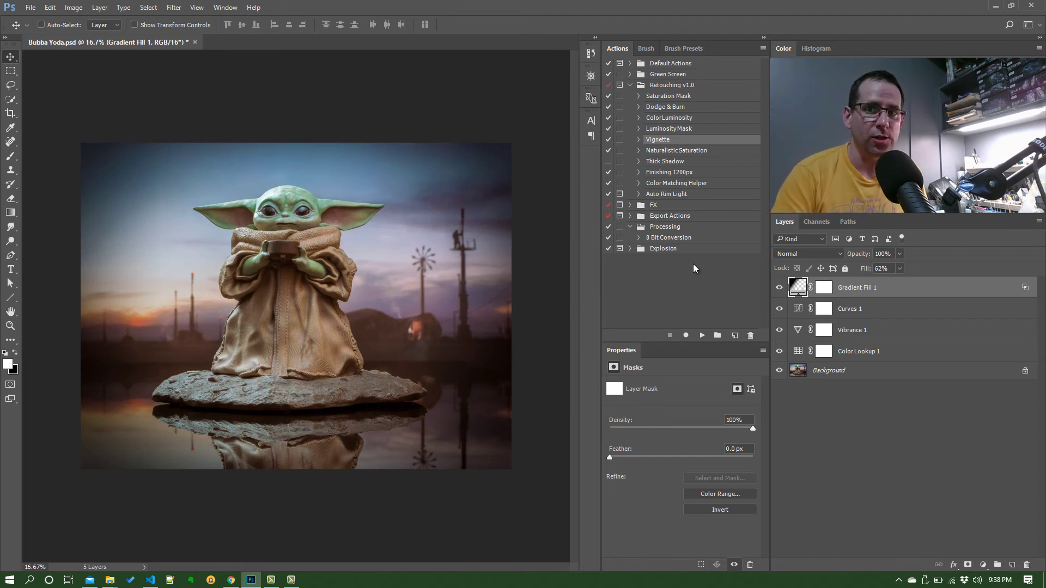
click(684, 97)
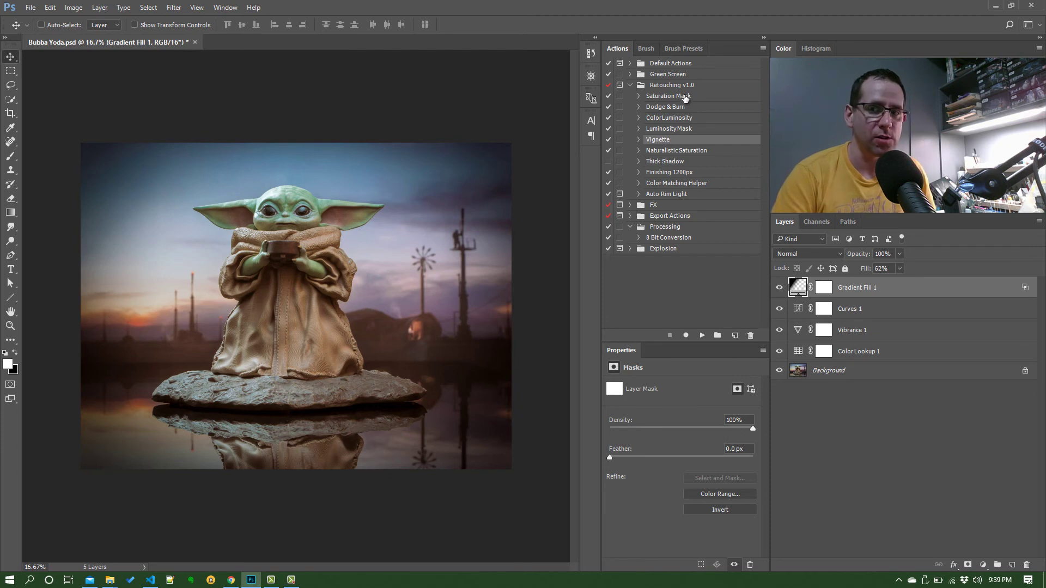
click(682, 108)
click(681, 118)
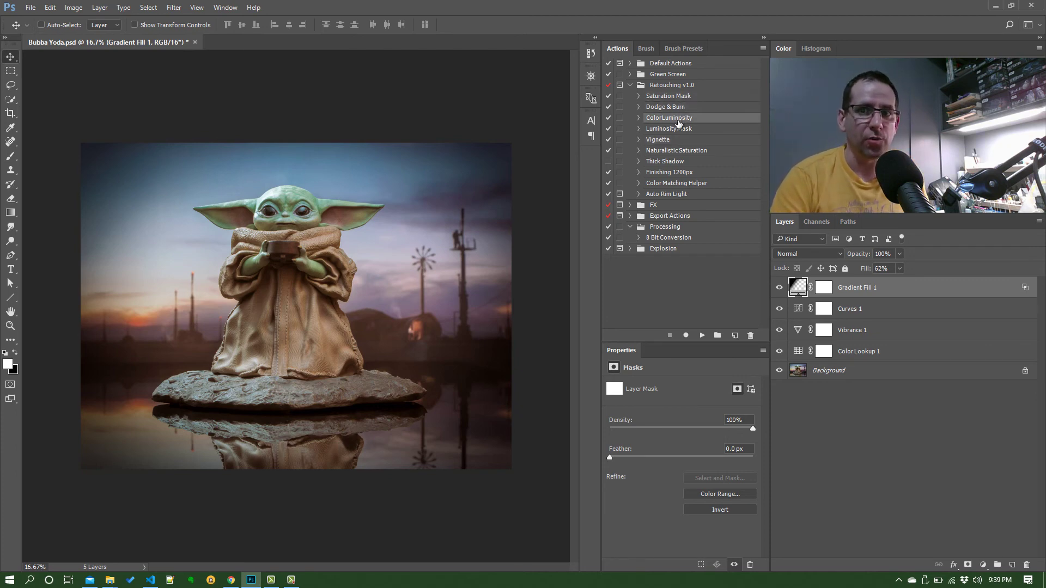
click(681, 131)
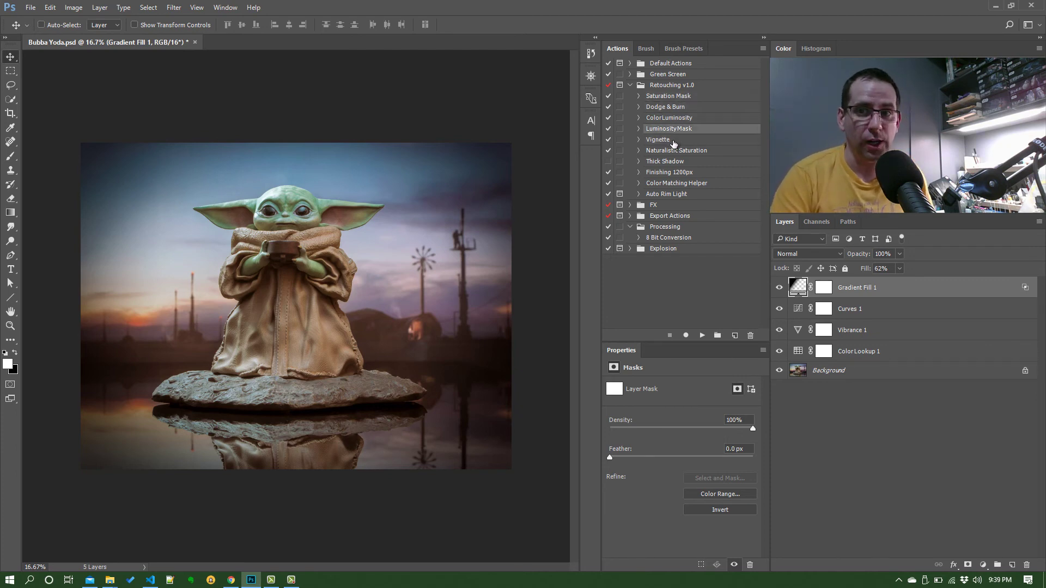
click(675, 140)
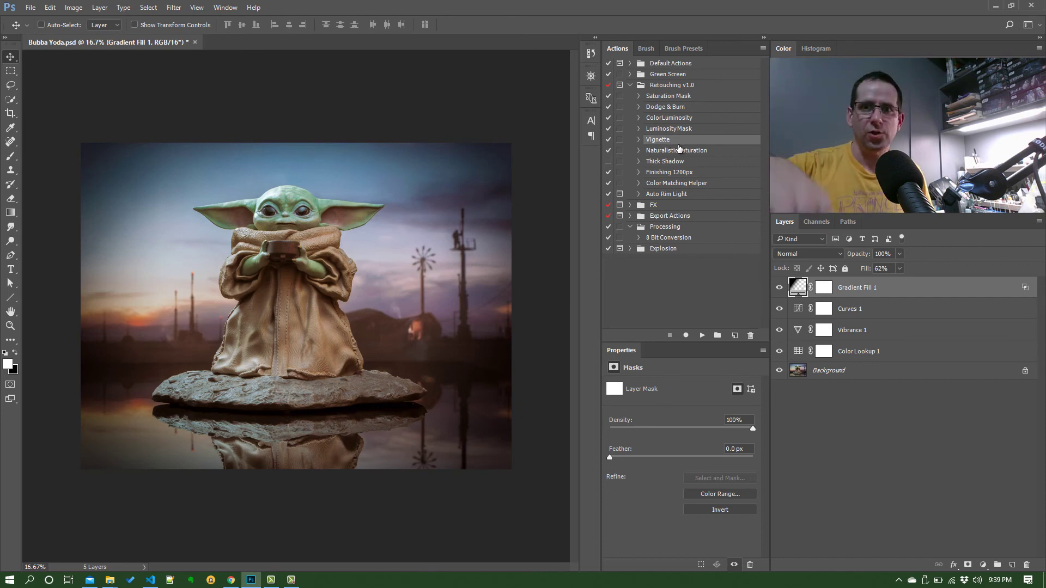